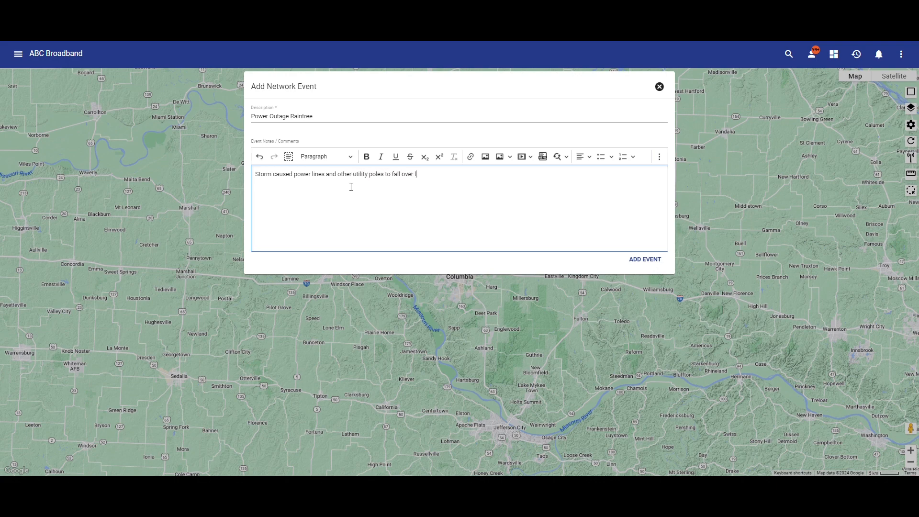
- Finish the network event's notes with "leaving subscriber without service,", save the event, and open its associations for editing
{"action": "type", "text": "rvice,"}
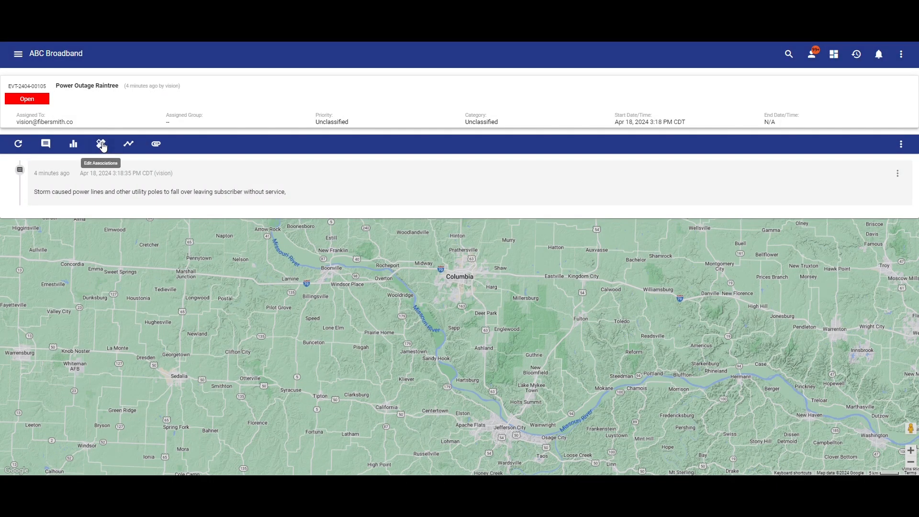
{"action": "left_click", "coordinate": [102, 144]}
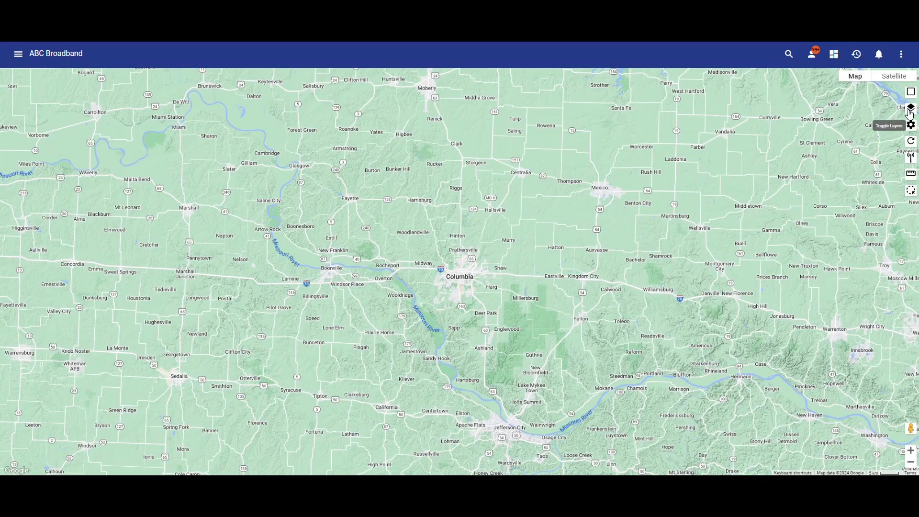
- Display the subscriber map layer for Current and Lead statuses, covering any subscriber location including those without packages
{"action": "left_click", "coordinate": [910, 114]}
{"action": "left_click", "coordinate": [884, 211]}
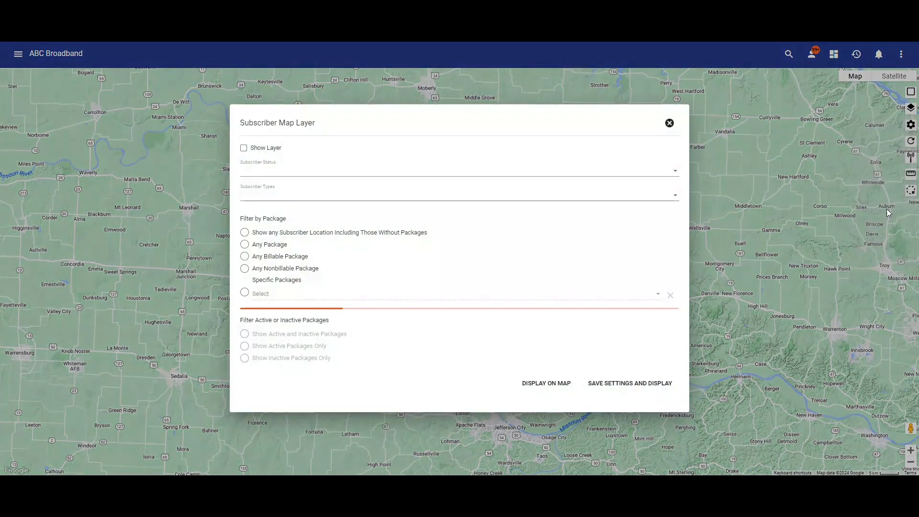
{"action": "left_click", "coordinate": [257, 150]}
{"action": "left_click", "coordinate": [259, 172]}
{"action": "left_click", "coordinate": [259, 190]}
{"action": "left_click", "coordinate": [259, 244]}
{"action": "left_click", "coordinate": [402, 324]}
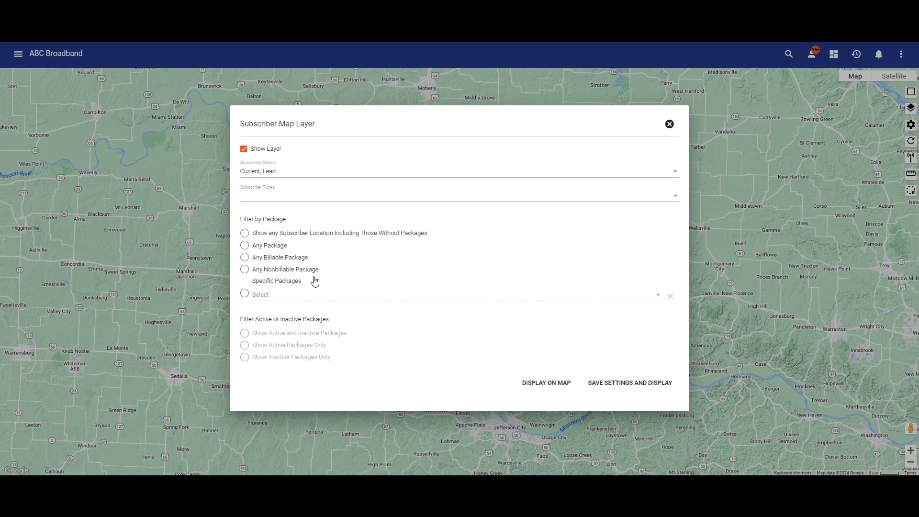
{"action": "left_click", "coordinate": [277, 235]}
{"action": "left_click", "coordinate": [546, 383]}
{"action": "scroll", "coordinate": [453, 289], "scroll_direction": "up", "scroll_amount": 3}
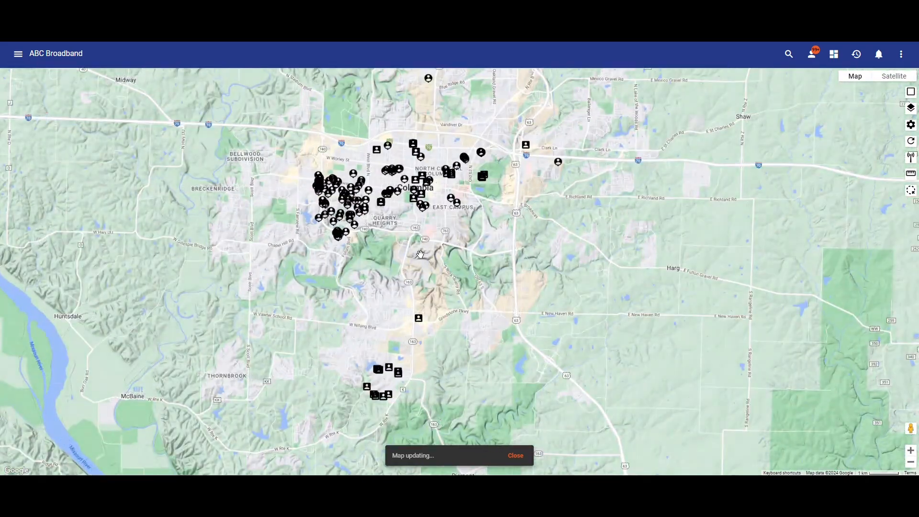
{"action": "left_click_drag", "start_coordinate": [422, 254], "coordinate": [424, 304]}
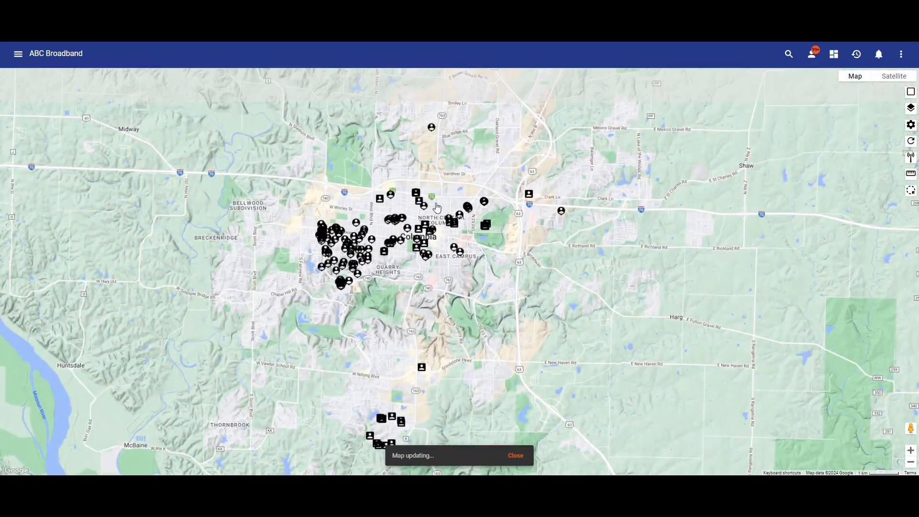
- Select the subscribers in the dense cluster west of central Columbia by drawing a four-sided area around them
{"action": "left_click", "coordinate": [910, 194]}
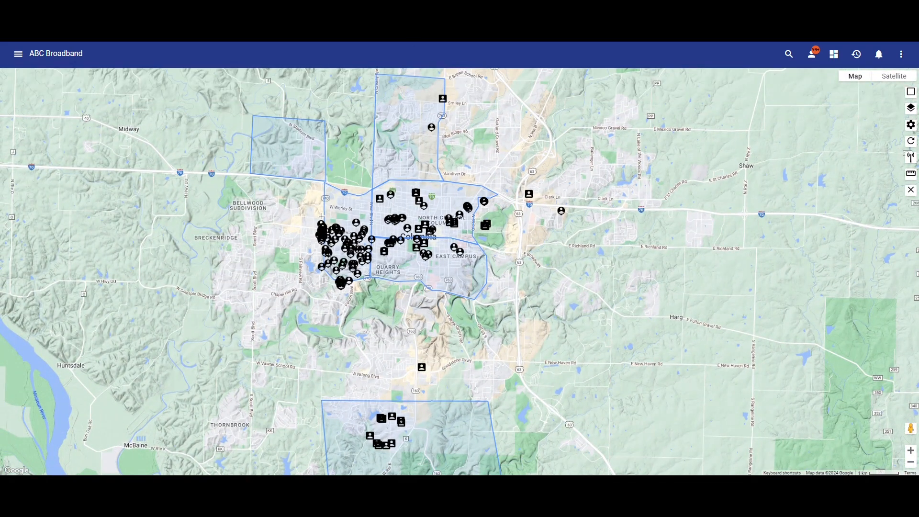
{"action": "left_click", "coordinate": [368, 290]}
{"action": "left_click", "coordinate": [300, 288]}
{"action": "left_click", "coordinate": [316, 218]}
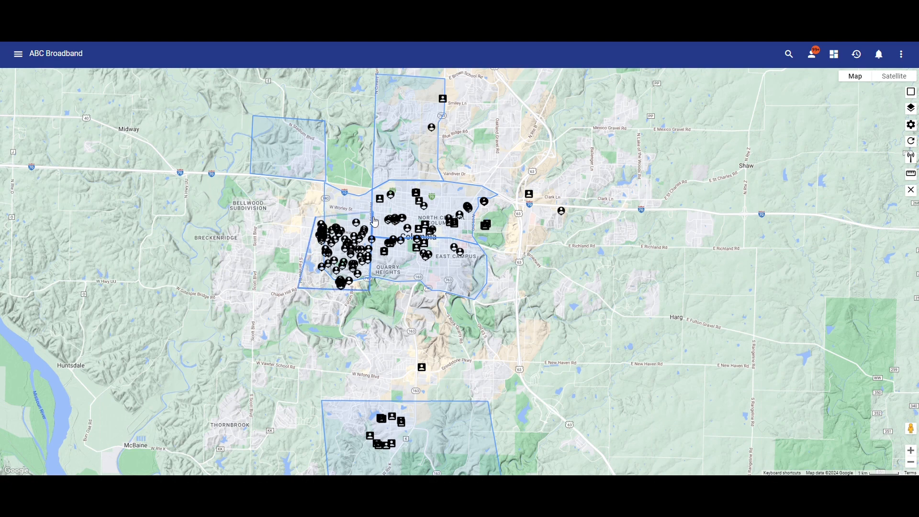
{"action": "left_click", "coordinate": [375, 223]}
- Associate the selected subscriber locations with the existing network event EVT-2404-00105 Power Outage Raintree
{"action": "left_click", "coordinate": [672, 374]}
{"action": "left_click", "coordinate": [381, 266]}
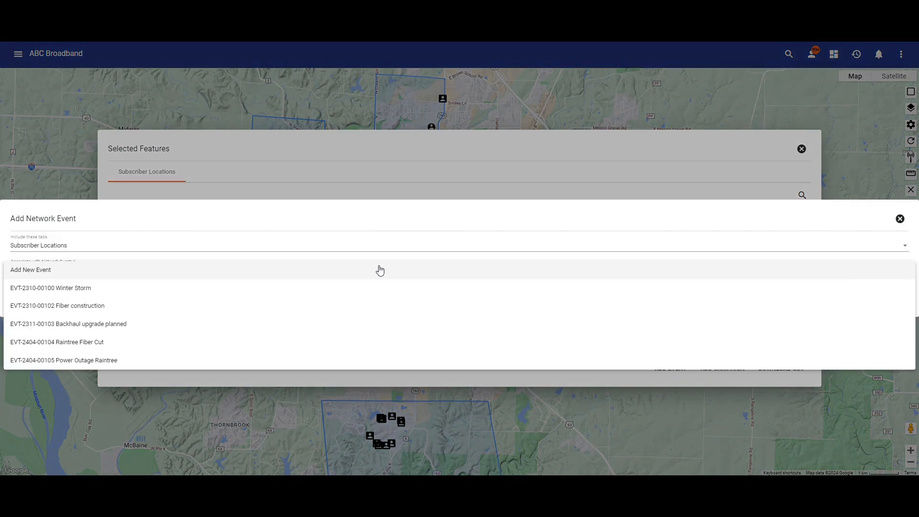
{"action": "left_click", "coordinate": [363, 361]}
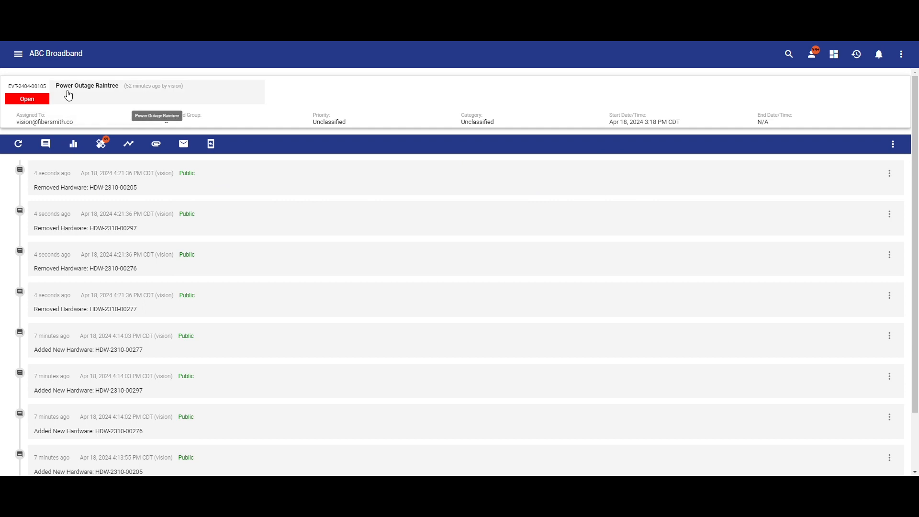
- Start a hardware association for the Power Outage Raintree event, using the Star City Central Office warehouse
{"action": "left_click", "coordinate": [99, 145]}
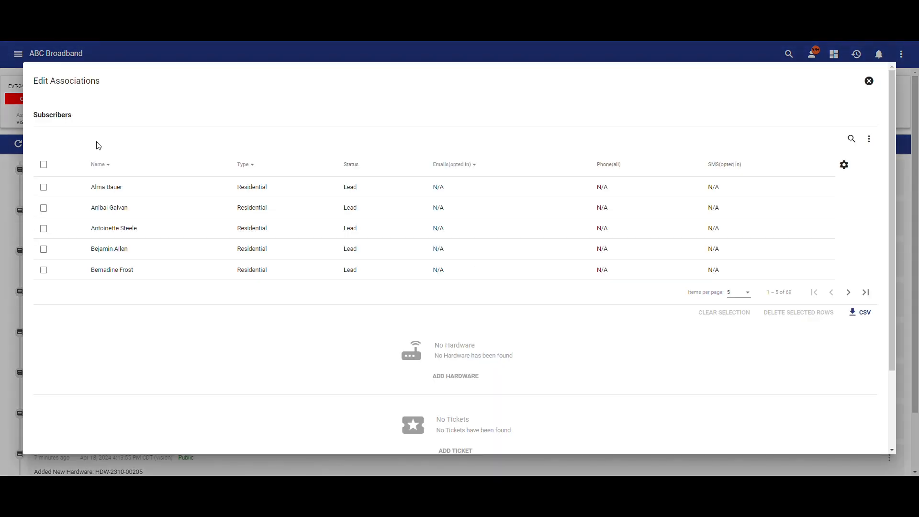
{"action": "scroll", "coordinate": [314, 316], "scroll_direction": "down", "scroll_amount": 2}
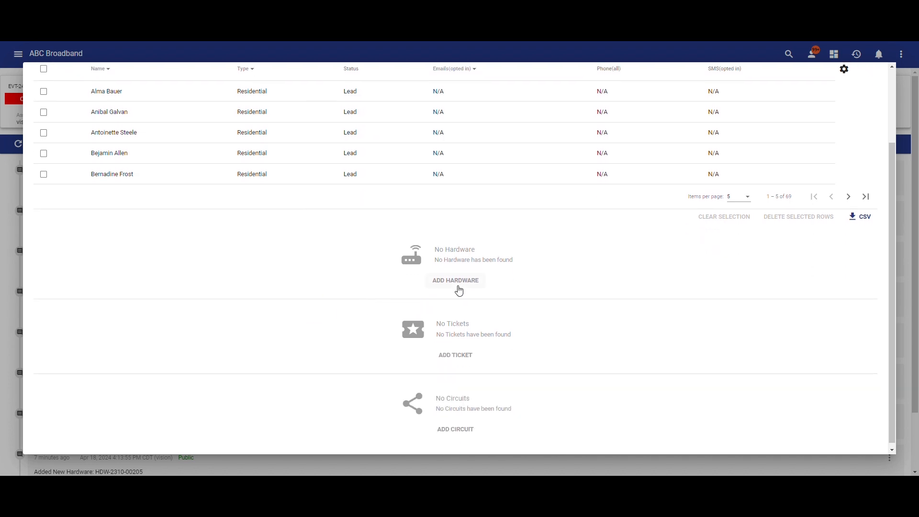
{"action": "left_click", "coordinate": [459, 290]}
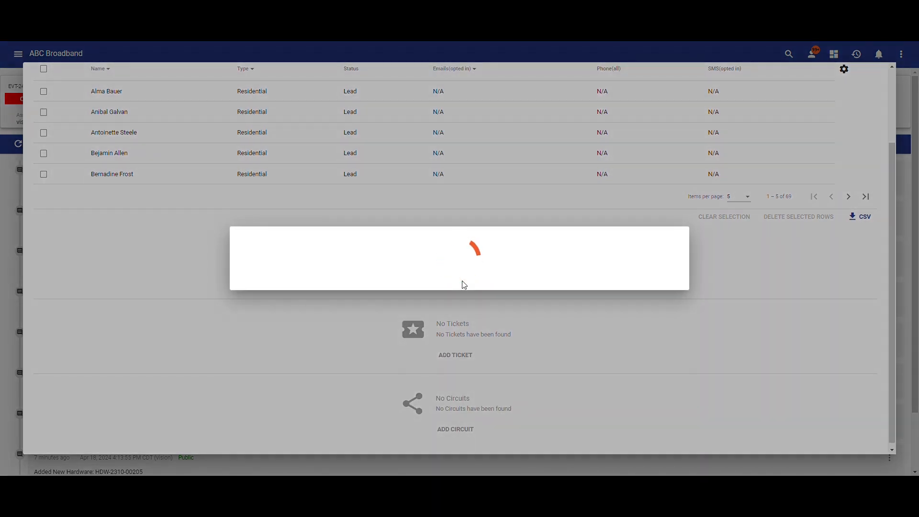
{"action": "left_click", "coordinate": [425, 265]}
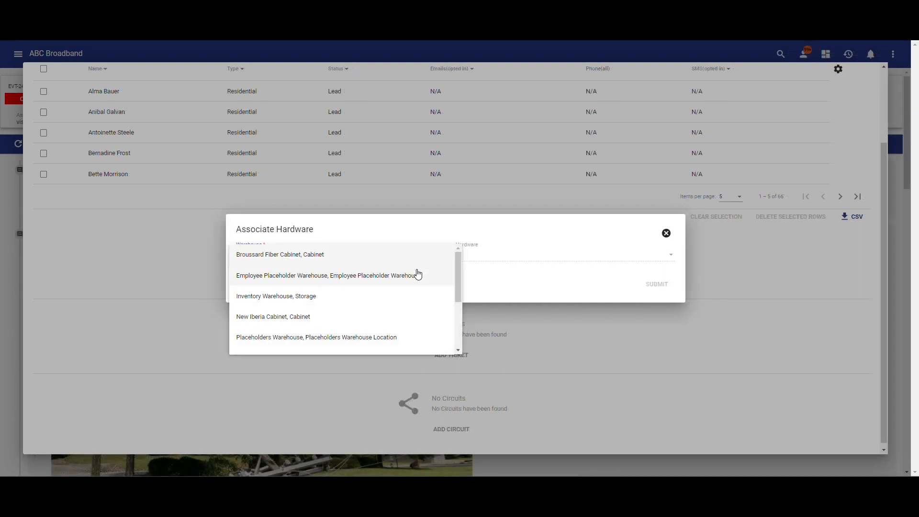
{"action": "scroll", "coordinate": [417, 278], "scroll_direction": "down", "scroll_amount": 3}
{"action": "left_click", "coordinate": [397, 290]}
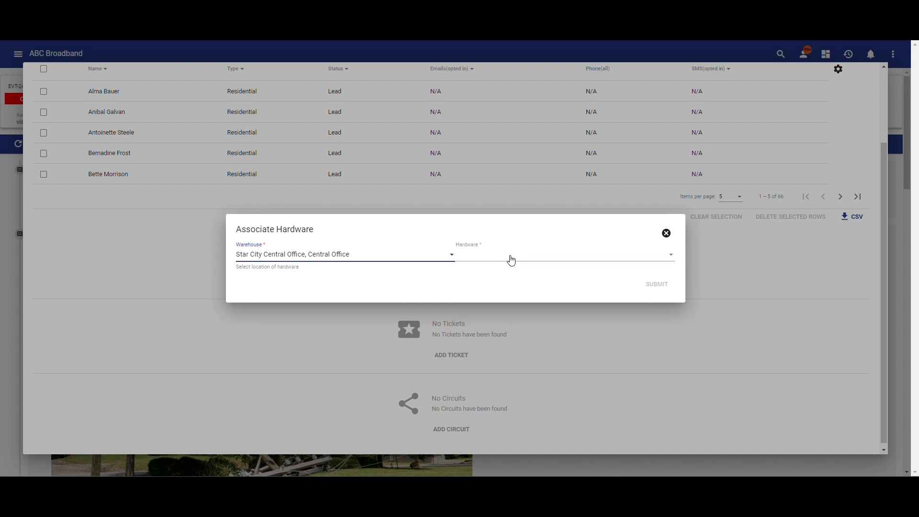
- Associate several hardware units with the event, including Star City E7-2 Shelf 3, Star City E7 1, Star City 2 and Star City 4
{"action": "left_click", "coordinate": [511, 260]}
{"action": "left_click", "coordinate": [508, 282]}
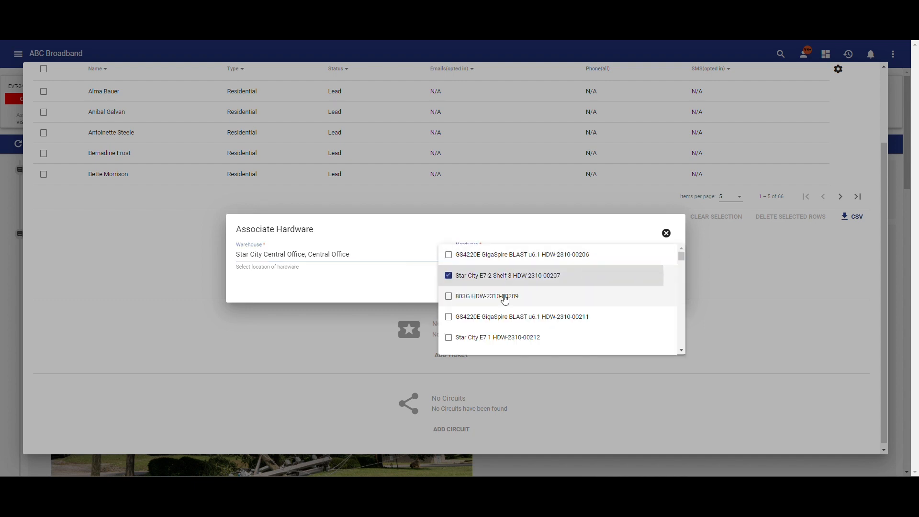
{"action": "left_click", "coordinate": [504, 341]}
{"action": "scroll", "coordinate": [505, 335], "scroll_direction": "down", "scroll_amount": 2}
{"action": "left_click", "coordinate": [500, 293]}
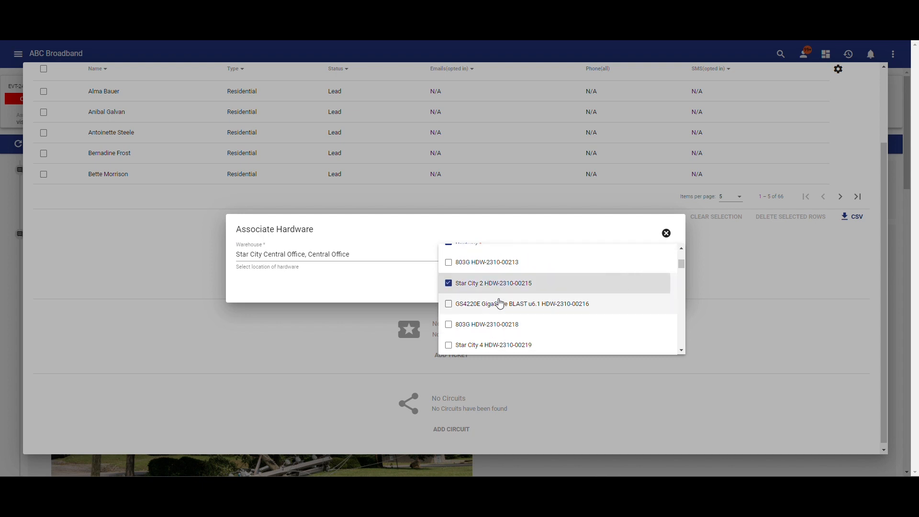
{"action": "left_click", "coordinate": [498, 343]}
{"action": "scroll", "coordinate": [500, 311], "scroll_direction": "down", "scroll_amount": 2}
{"action": "left_click", "coordinate": [503, 286]}
{"action": "left_click", "coordinate": [506, 322]}
{"action": "scroll", "coordinate": [506, 322], "scroll_direction": "down", "scroll_amount": 1}
{"action": "left_click", "coordinate": [500, 318]}
{"action": "scroll", "coordinate": [499, 318], "scroll_direction": "down", "scroll_amount": 5}
{"action": "scroll", "coordinate": [497, 327], "scroll_direction": "down", "scroll_amount": 6}
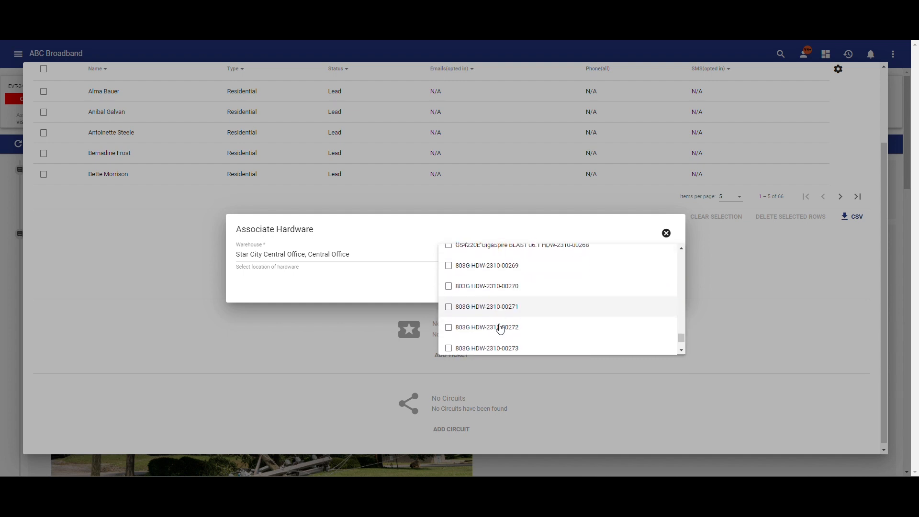
{"action": "left_click", "coordinate": [408, 287]}
{"action": "left_click", "coordinate": [656, 285]}
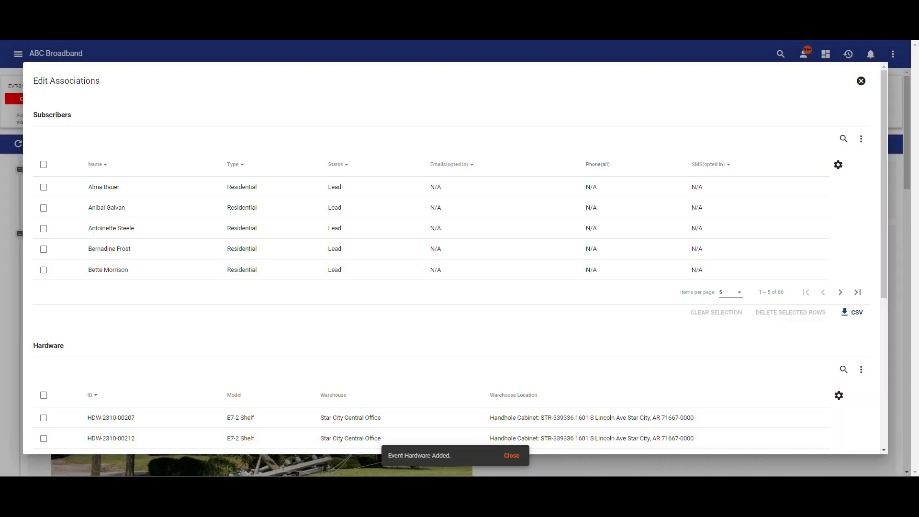
{"action": "scroll", "coordinate": [432, 254], "scroll_direction": "down", "scroll_amount": 3}
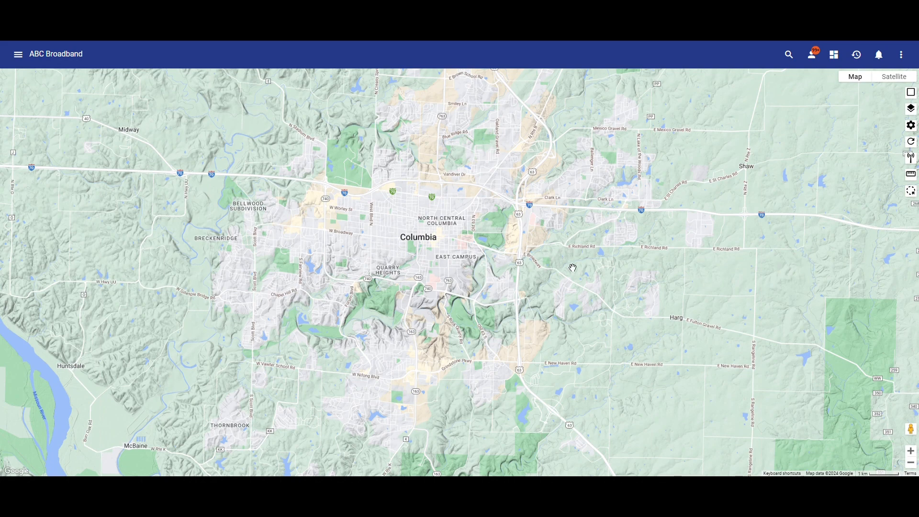
- Open the Current Subscribers report from the Operations subscriber reports
{"action": "left_click", "coordinate": [18, 56]}
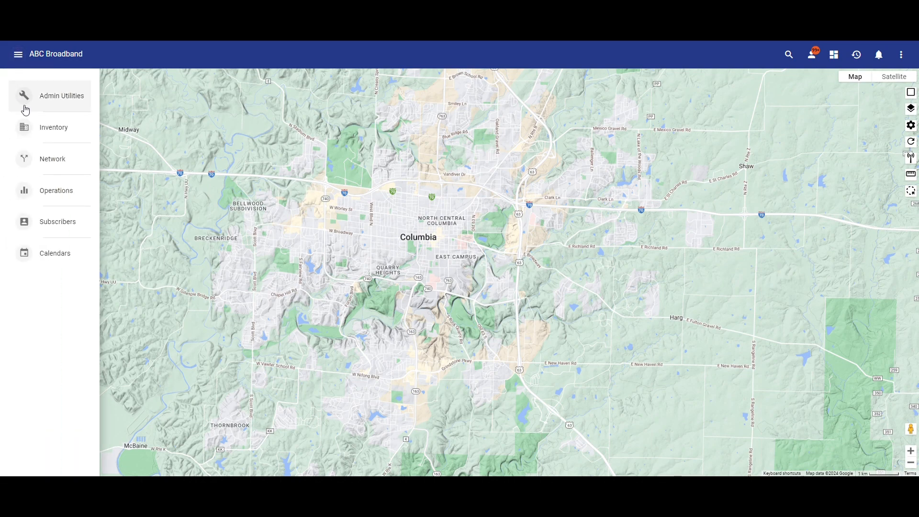
{"action": "left_click", "coordinate": [53, 204]}
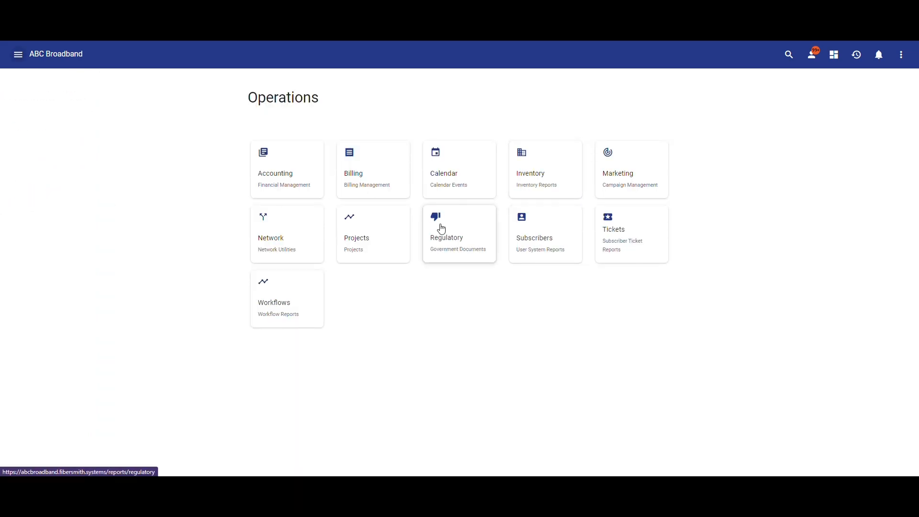
{"action": "left_click", "coordinate": [554, 234]}
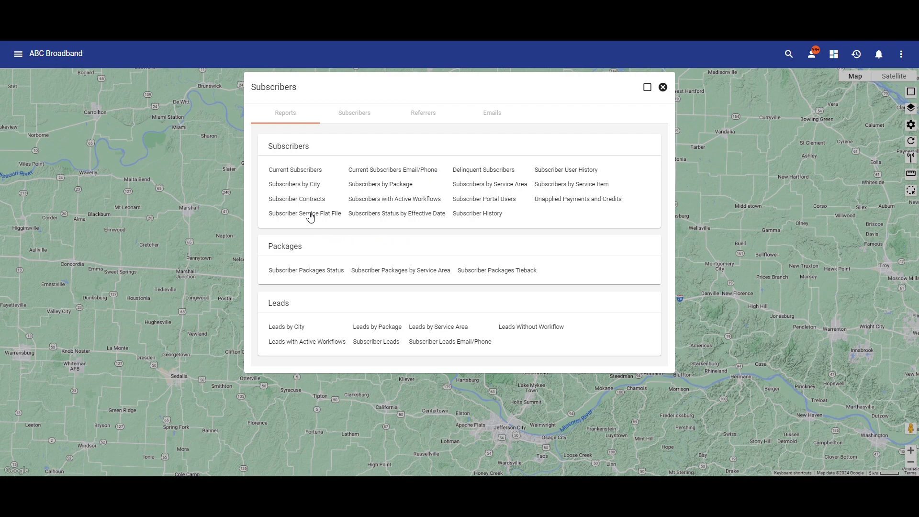
{"action": "left_click", "coordinate": [293, 171]}
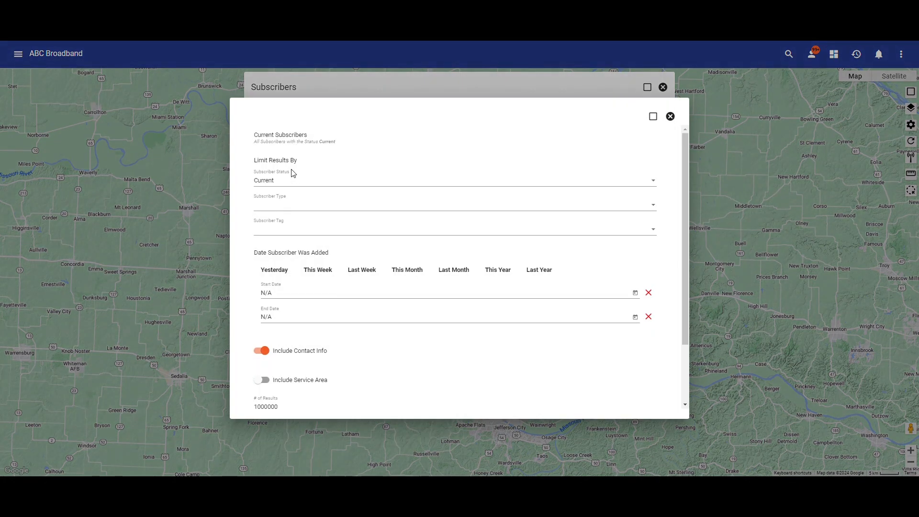
- Create the Current Subscribers report limited to Residential subscribers added last year
{"action": "left_click", "coordinate": [289, 207]}
{"action": "scroll", "coordinate": [280, 268], "scroll_direction": "down", "scroll_amount": 1}
{"action": "left_click", "coordinate": [281, 280]}
{"action": "left_click", "coordinate": [539, 270]}
{"action": "scroll", "coordinate": [449, 313], "scroll_direction": "down", "scroll_amount": 2}
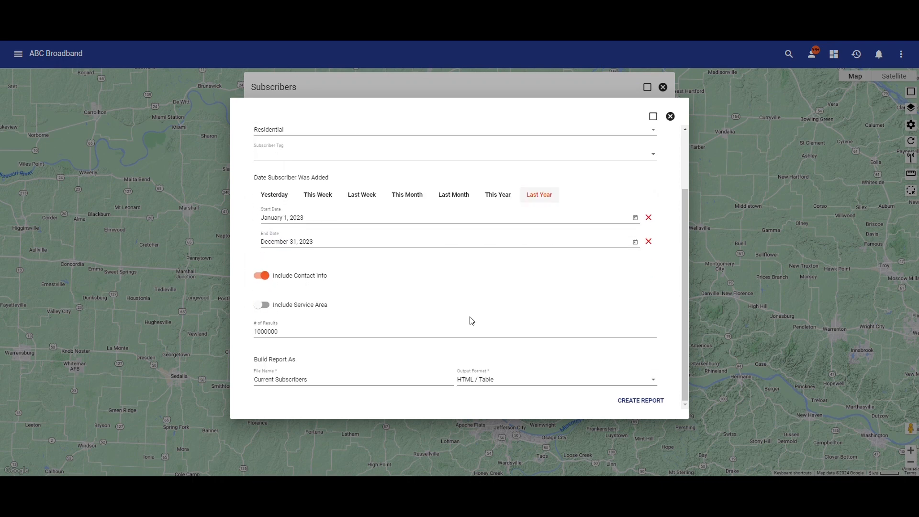
{"action": "left_click", "coordinate": [637, 404]}
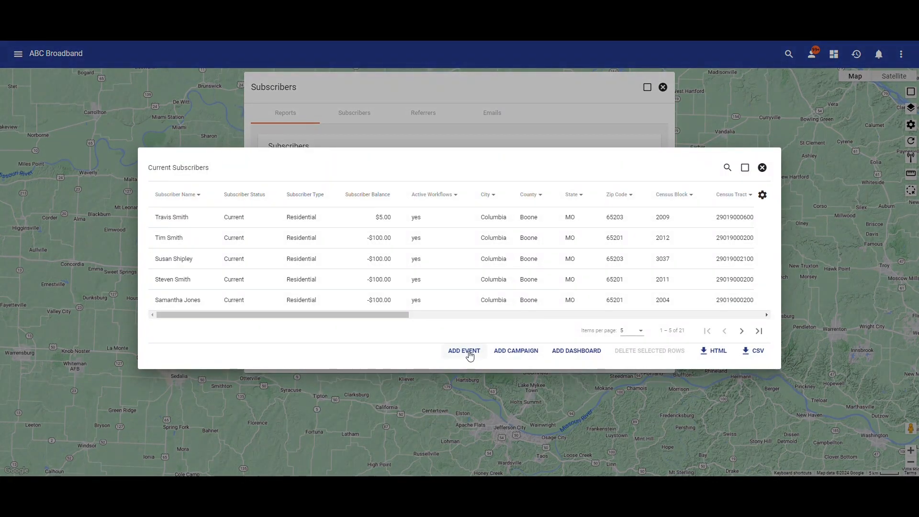
- Associate the subscribers in the report with the network event EVT-2404-00105 Power Outage Raintree
{"action": "left_click", "coordinate": [470, 354]}
{"action": "left_click", "coordinate": [372, 258]}
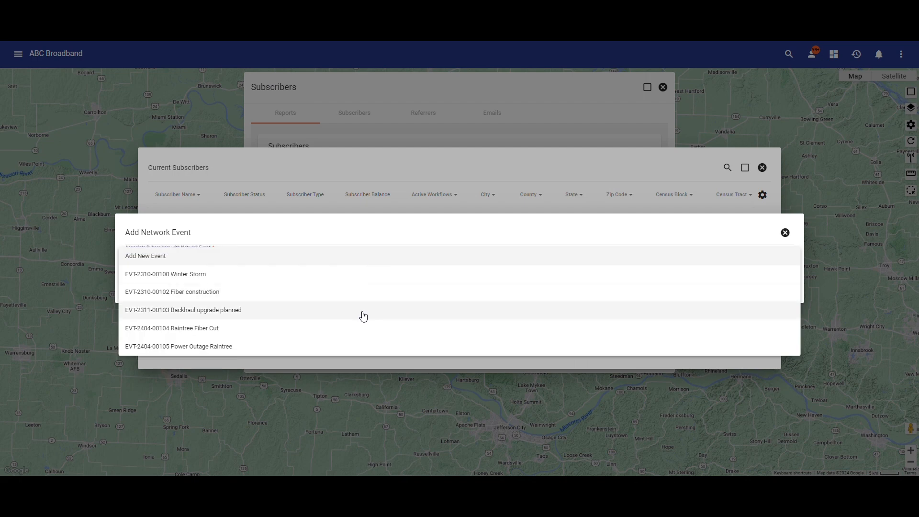
{"action": "left_click", "coordinate": [357, 344]}
{"action": "left_click", "coordinate": [766, 283]}
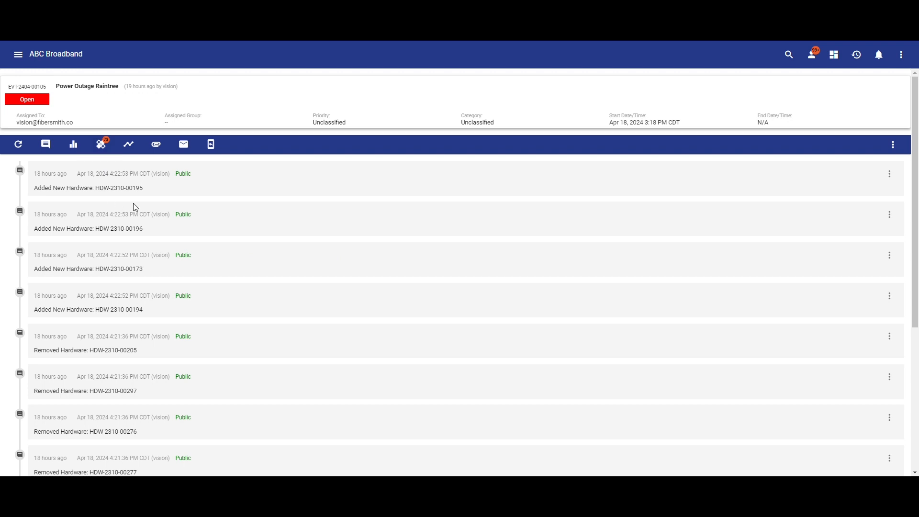
- Start an email to the event's subscribers using the predefined "Power outage - (Network Event)" template
{"action": "left_click", "coordinate": [184, 146]}
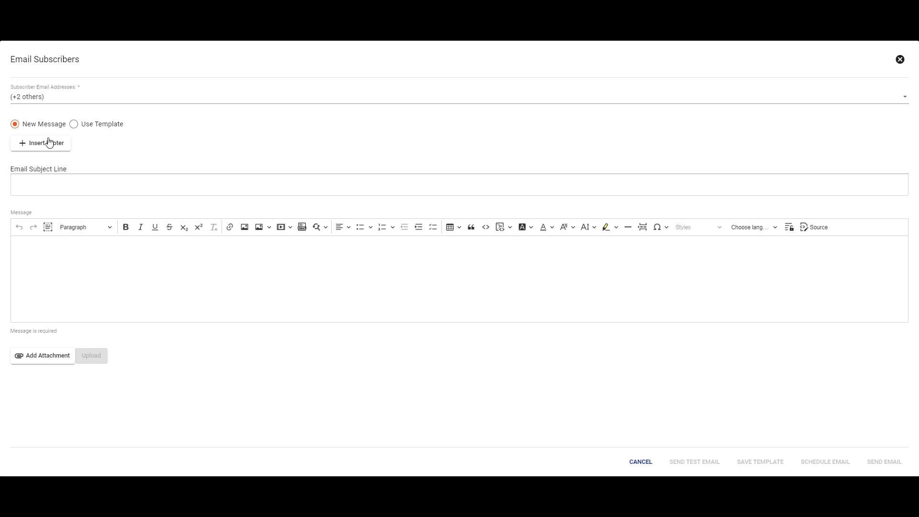
{"action": "left_click", "coordinate": [82, 129]}
{"action": "left_click", "coordinate": [81, 149]}
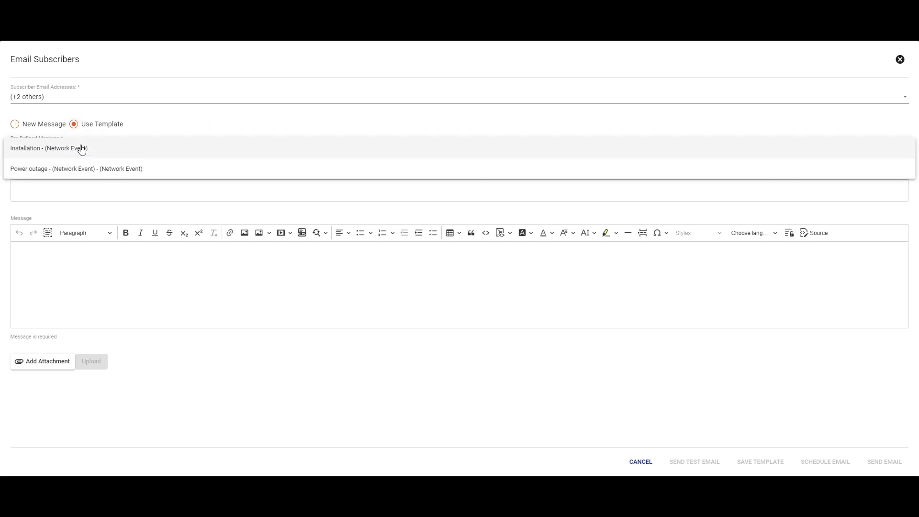
{"action": "left_click", "coordinate": [79, 170]}
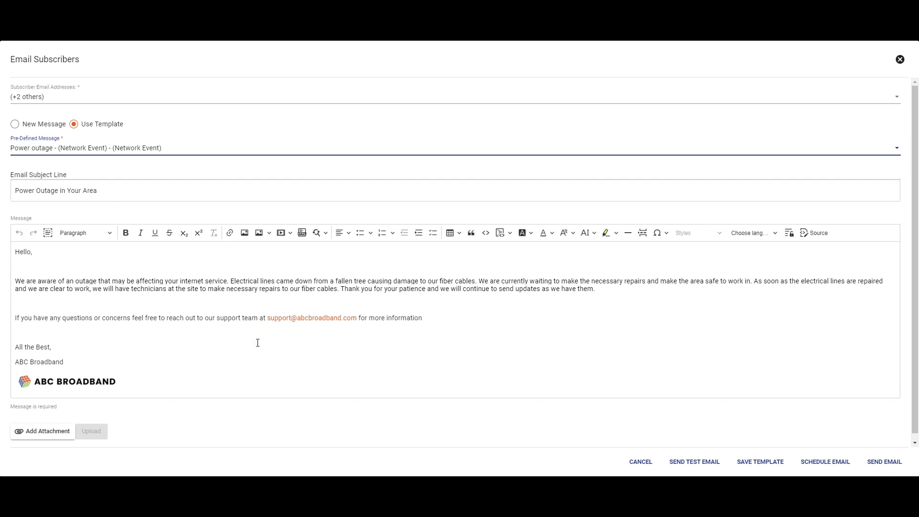
- Insert the #subscriberfullname placeholder after "Hello" in the email message's greeting
{"action": "scroll", "coordinate": [138, 402], "scroll_direction": "down", "scroll_amount": 1}
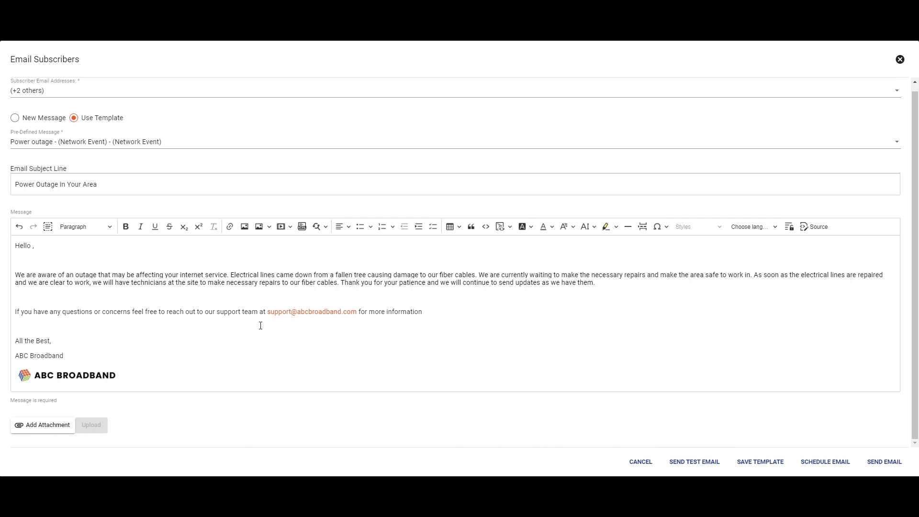
{"action": "left_click", "coordinate": [33, 245]}
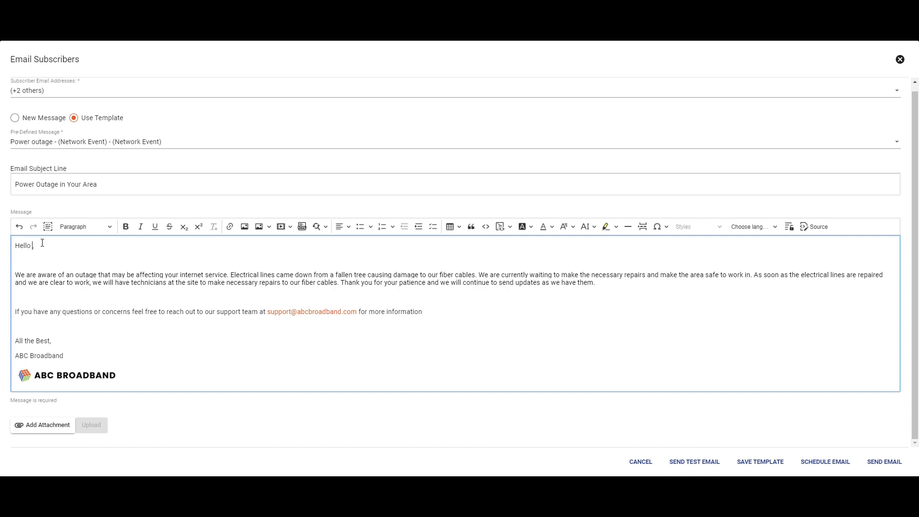
{"action": "type", "text": "#"}
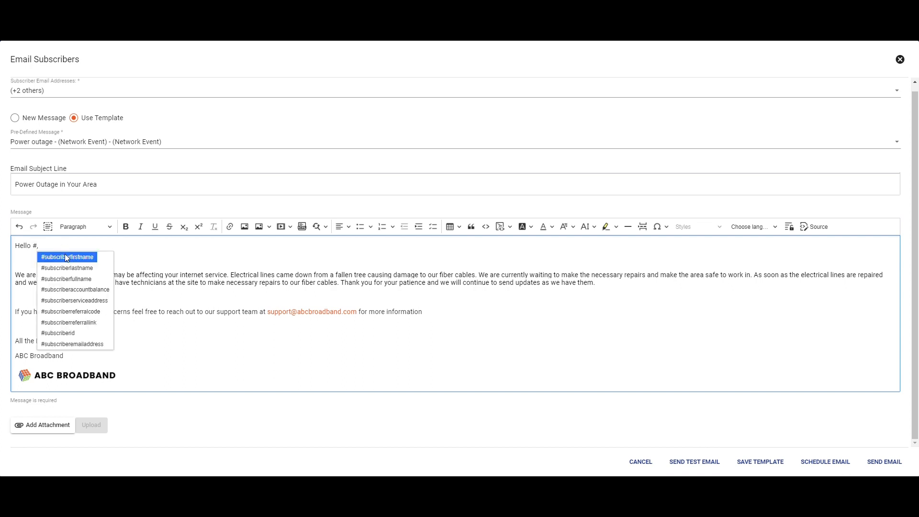
{"action": "left_click", "coordinate": [67, 279]}
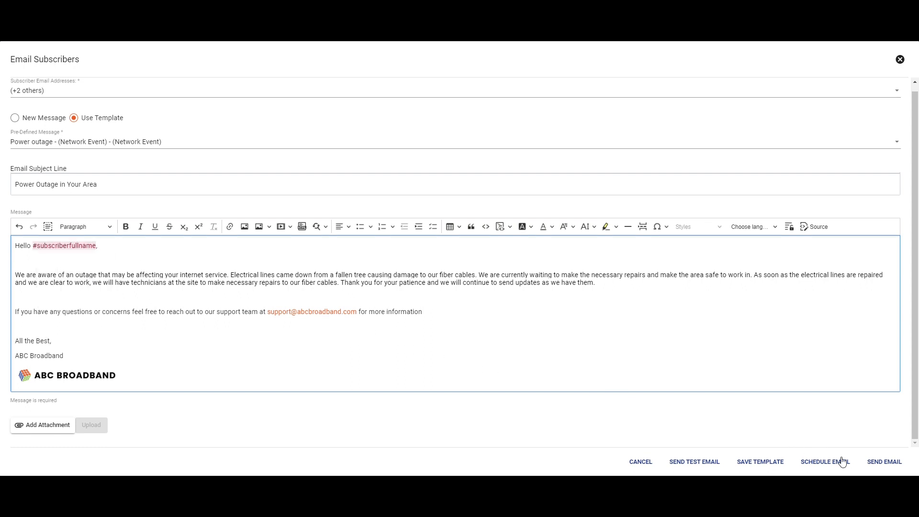
- Send the power outage email to the event's subscribers
{"action": "left_click", "coordinate": [873, 461]}
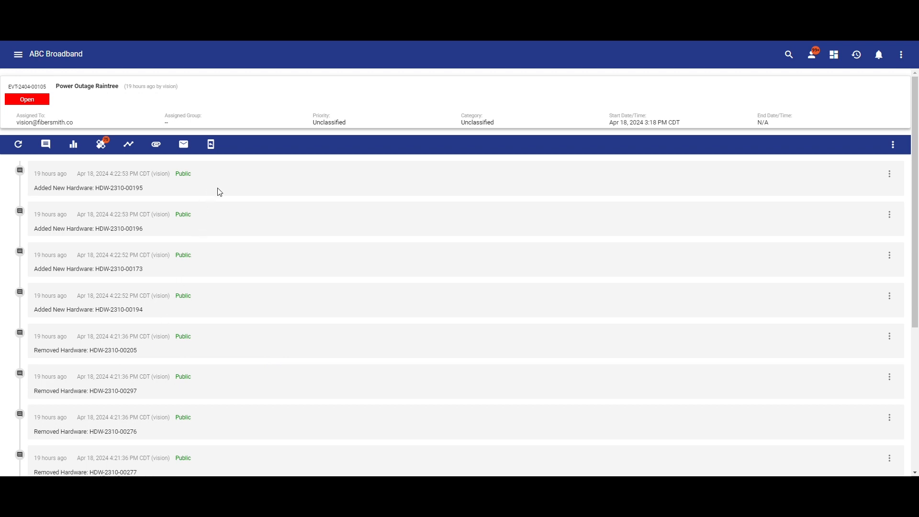
- Start an SMS to the event's subscribers using the predefined "Power Outage SMS" template
{"action": "left_click", "coordinate": [211, 147]}
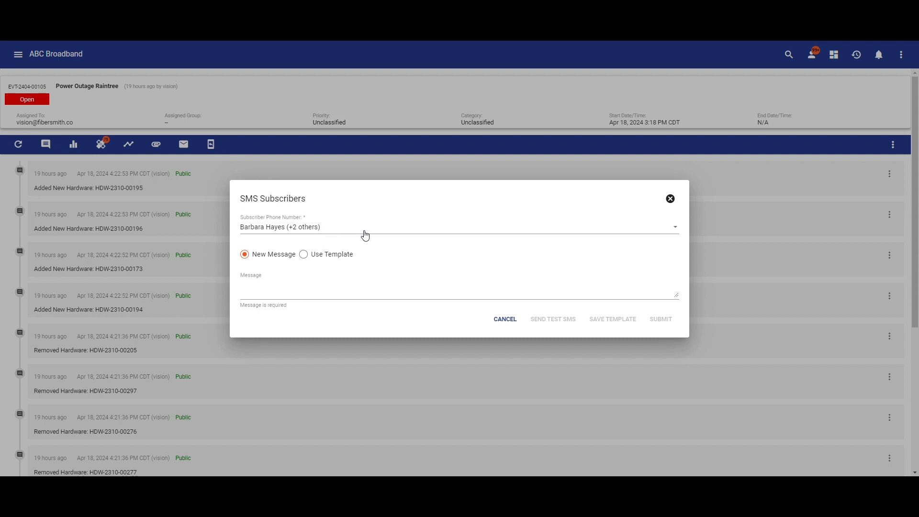
{"action": "left_click", "coordinate": [384, 227]}
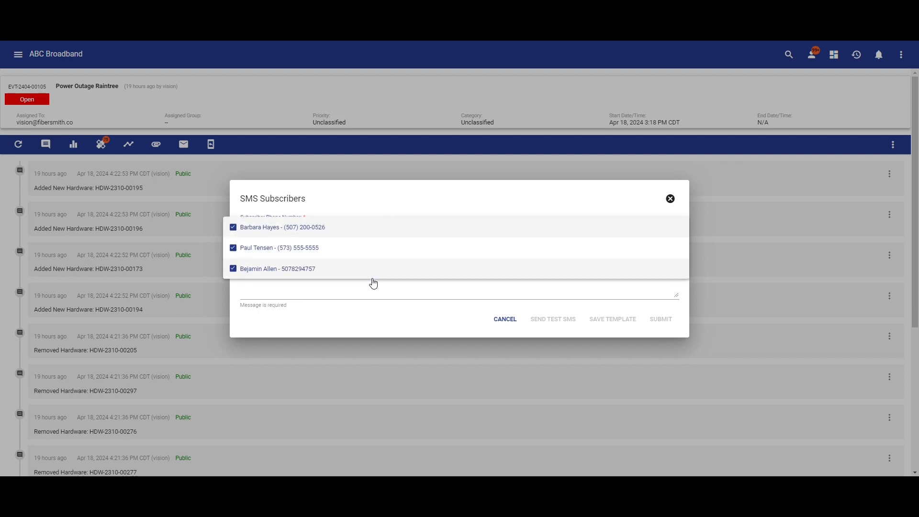
{"action": "left_click", "coordinate": [346, 293]}
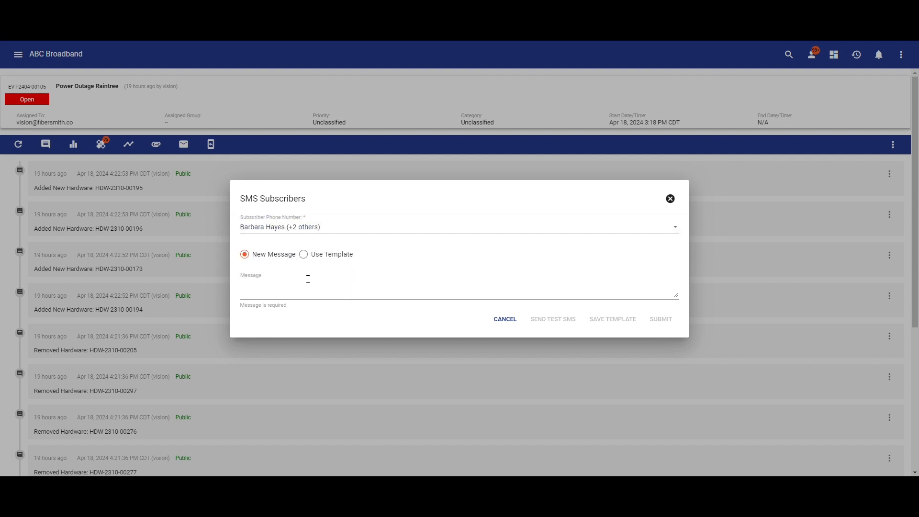
{"action": "left_click", "coordinate": [249, 295]}
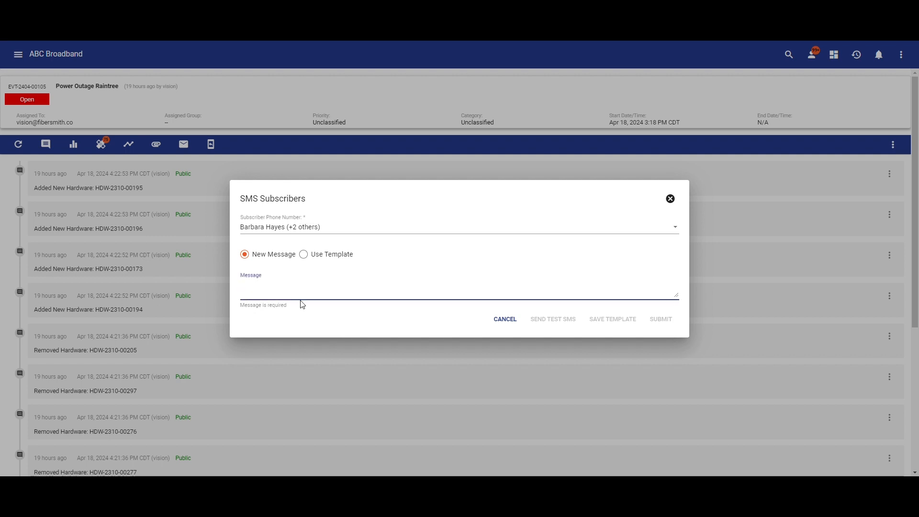
{"action": "left_click", "coordinate": [314, 256]}
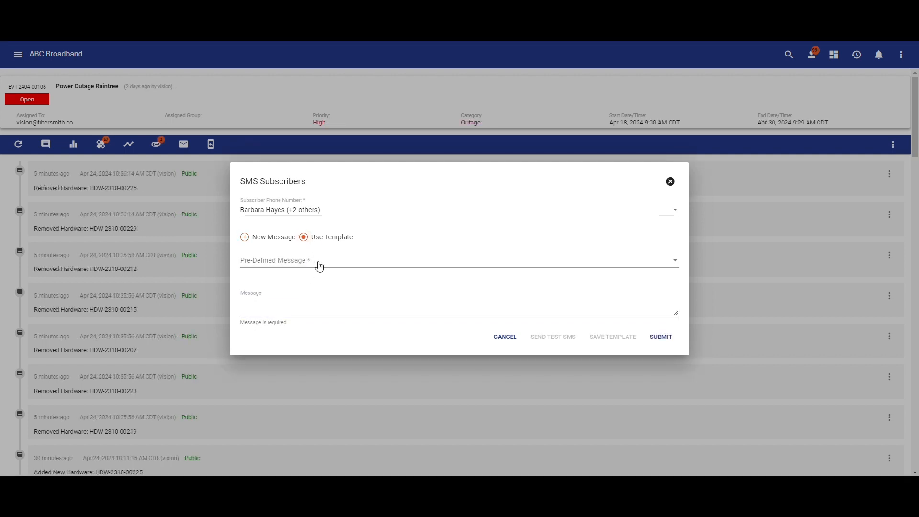
{"action": "left_click", "coordinate": [321, 264]}
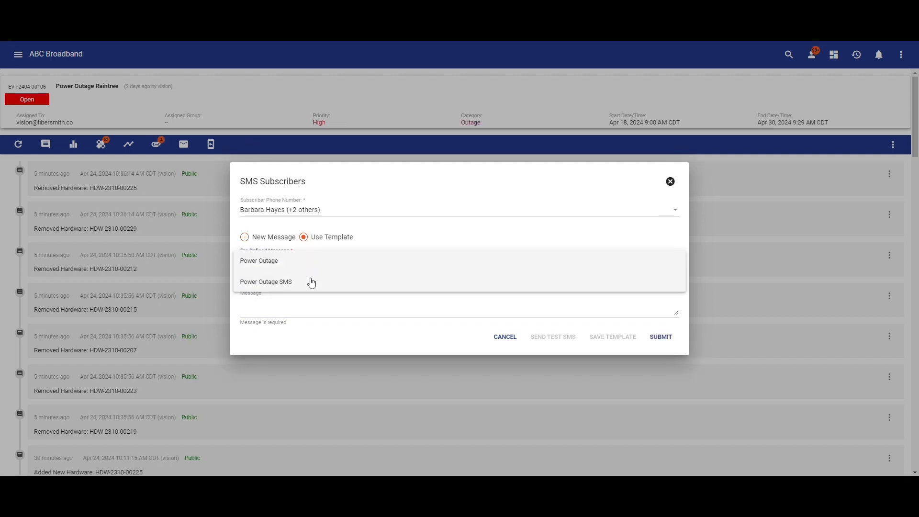
{"action": "left_click", "coordinate": [311, 281]}
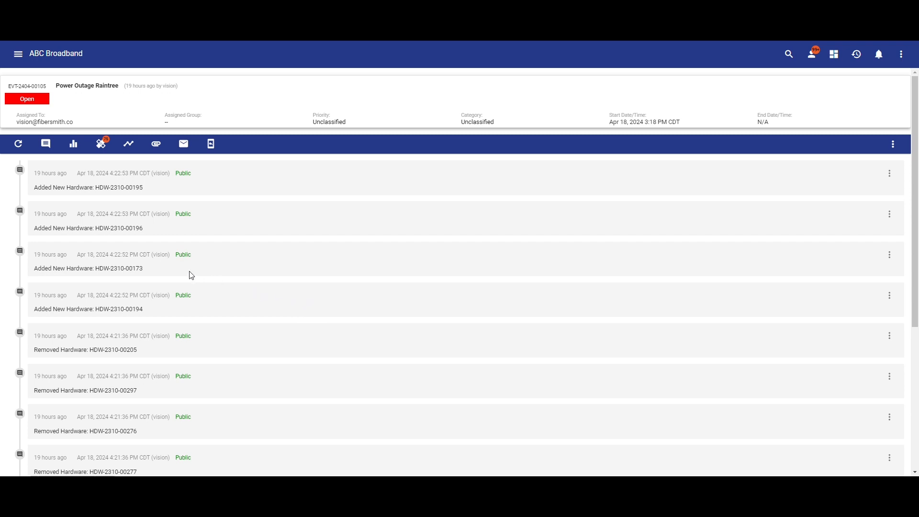
- Open the event's email report and examine the opened, clicked and bounced figures for Fiber Maintenance 2-10-2024
{"action": "left_click", "coordinate": [76, 145]}
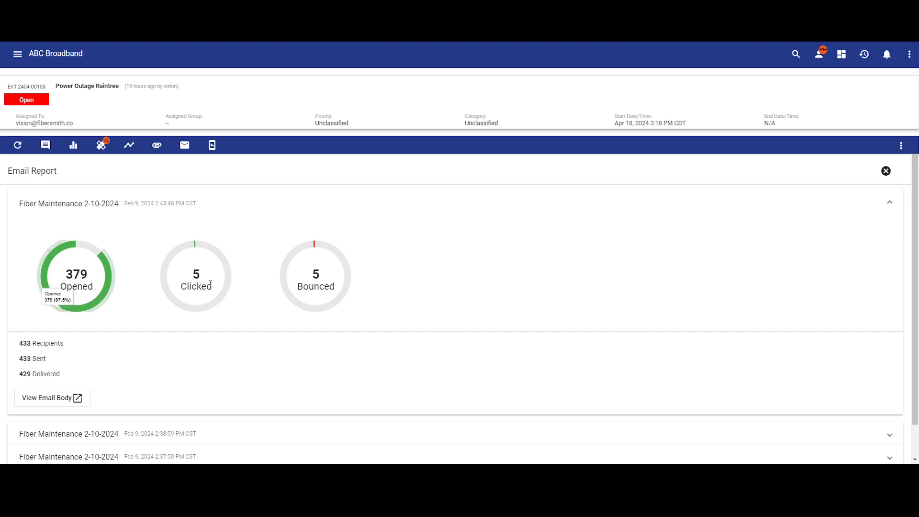
{"action": "mouse_move", "coordinate": [286, 288]}
{"action": "left_click", "coordinate": [113, 276]}
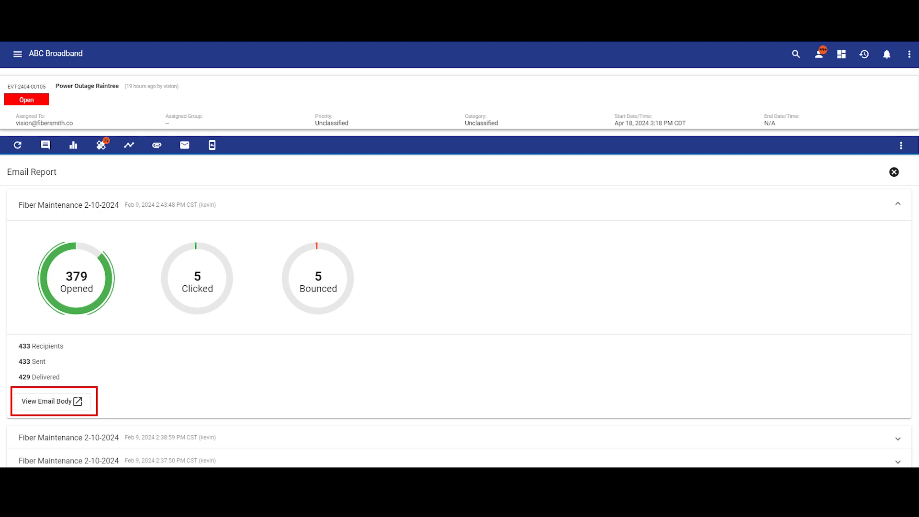
- Add the note "Outage recovered, all subscribers service back on and notified" to the Power Outage Raintree event
{"action": "left_click", "coordinate": [46, 144]}
{"action": "type", "text": "Outage "}
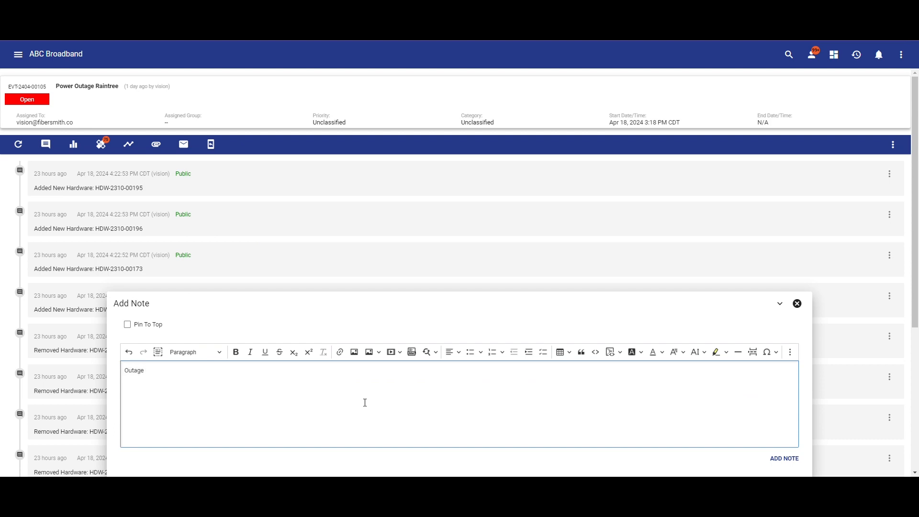
{"action": "type", "text": "recovered, all subscribers service back on and not"}
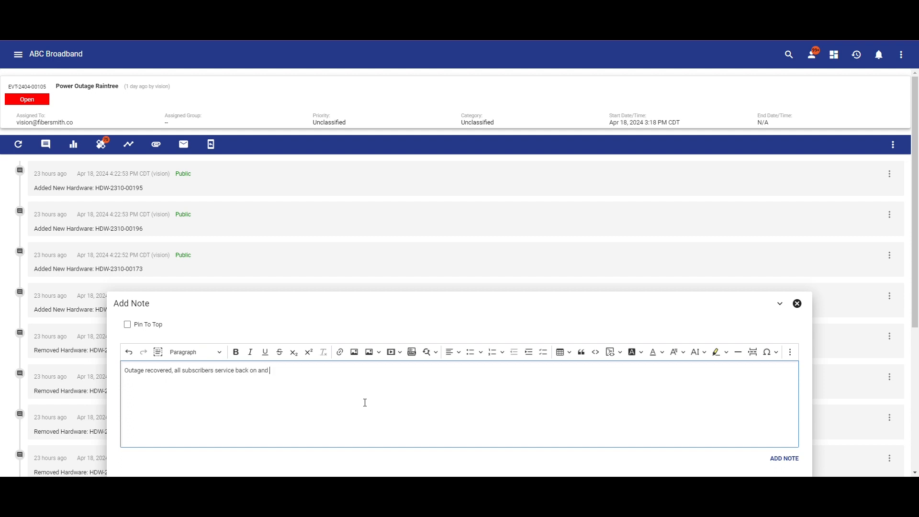
{"action": "type", "text": "ified"}
{"action": "left_click", "coordinate": [784, 459]}
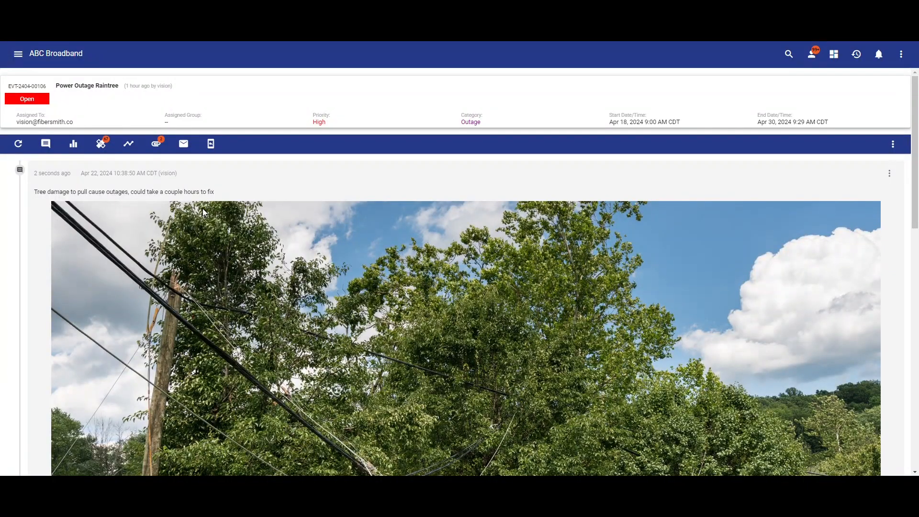
- Review the event's timeline, including the photo of the fallen utility pole and the category, priority and end date changes
{"action": "scroll", "coordinate": [204, 210], "scroll_direction": "down", "scroll_amount": 2}
{"action": "scroll", "coordinate": [204, 210], "scroll_direction": "down", "scroll_amount": 5}
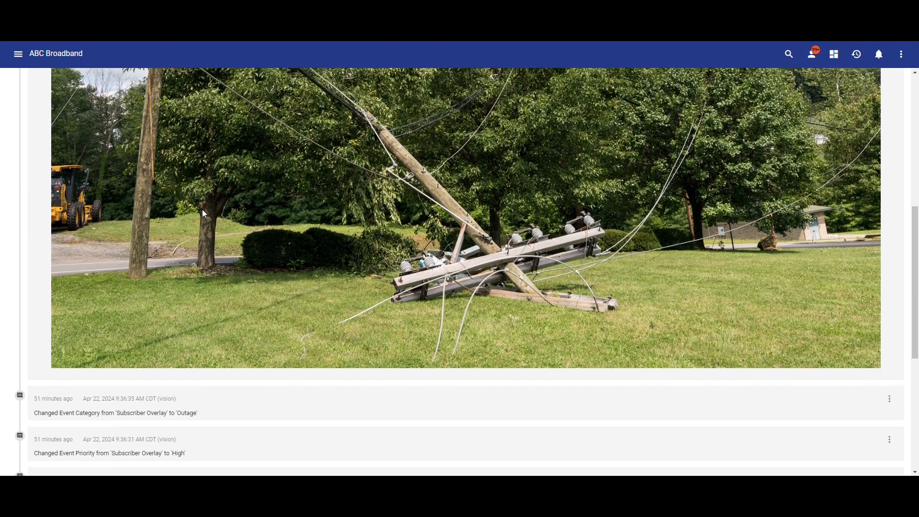
{"action": "scroll", "coordinate": [202, 214], "scroll_direction": "down", "scroll_amount": 2}
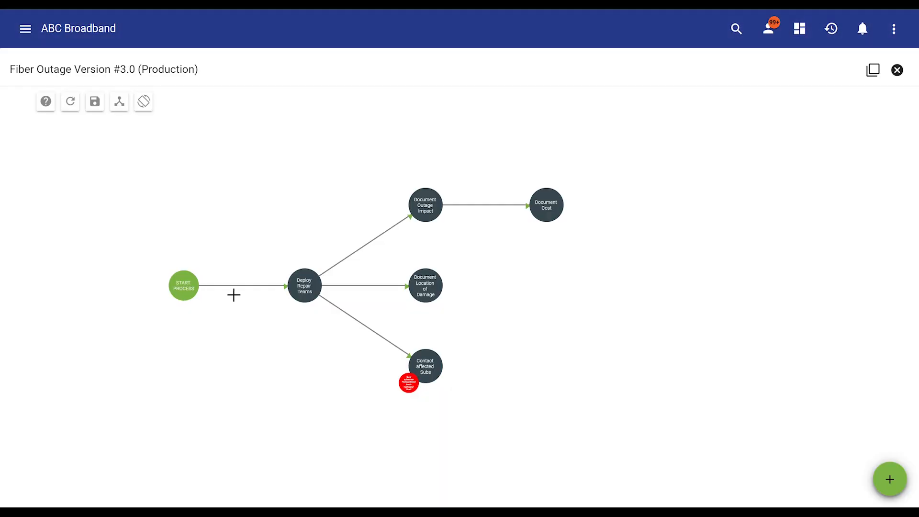
{"action": "scroll", "coordinate": [268, 299], "scroll_direction": "up", "scroll_amount": 3}
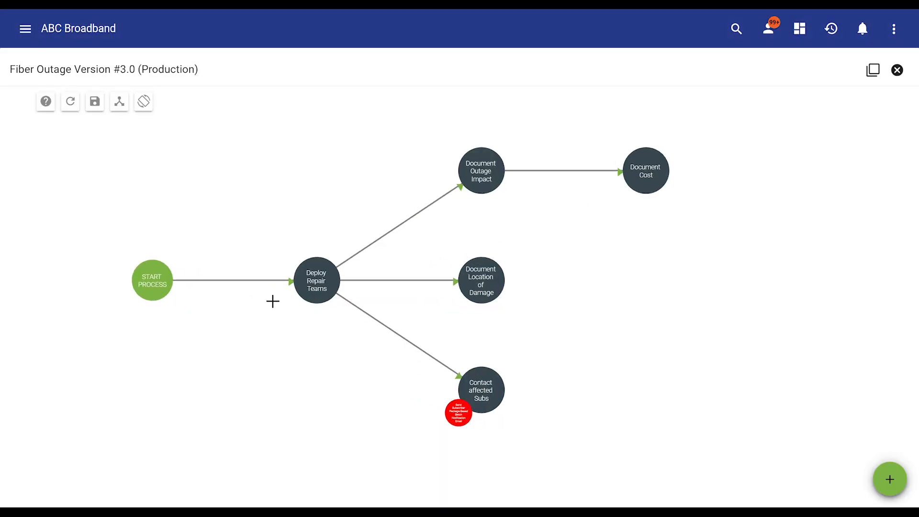
- Examine the Fiber Outage process diagram, from Deploy Repair Teams through the documentation tasks to Contact affected Subs
{"action": "scroll", "coordinate": [272, 301], "scroll_direction": "up", "scroll_amount": 2}
{"action": "left_click_drag", "start_coordinate": [353, 339], "coordinate": [228, 356]}
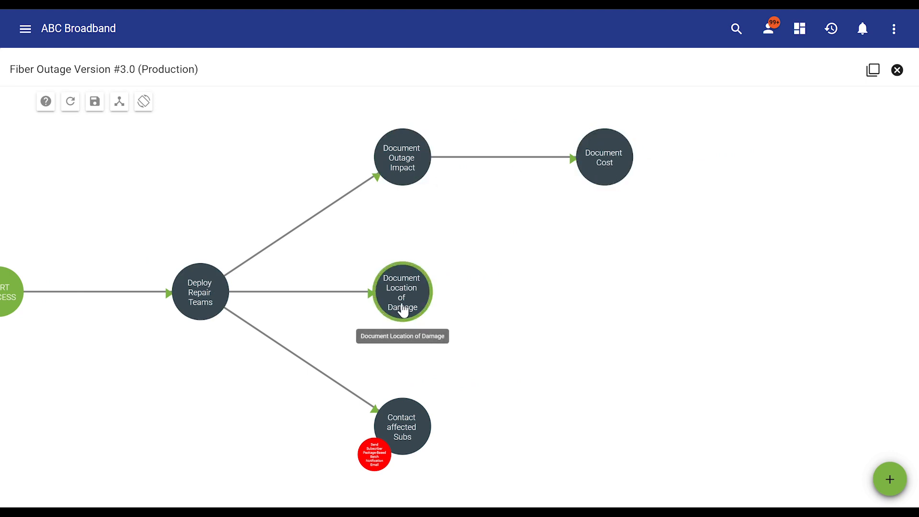
{"action": "mouse_move", "coordinate": [383, 457]}
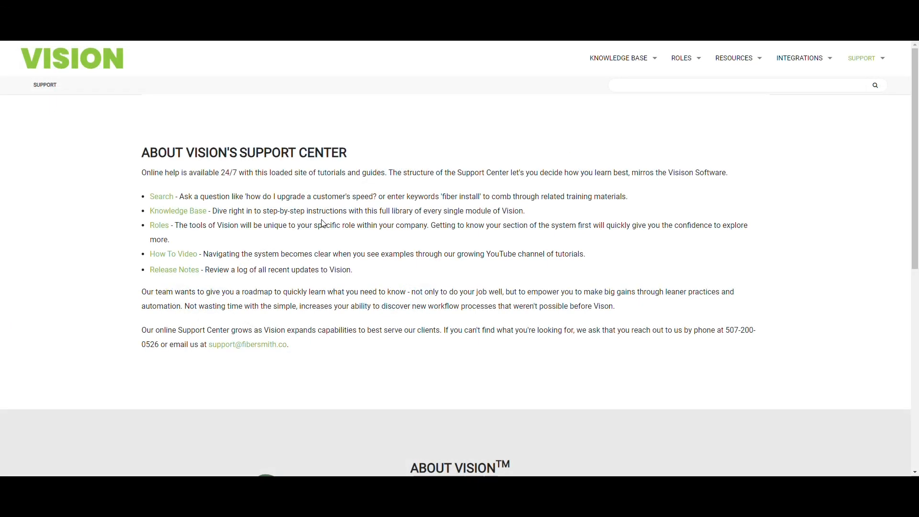
- Read through the Vision Support Center page's overview of help resources and the About Vision section
{"action": "scroll", "coordinate": [322, 221], "scroll_direction": "down", "scroll_amount": 2}
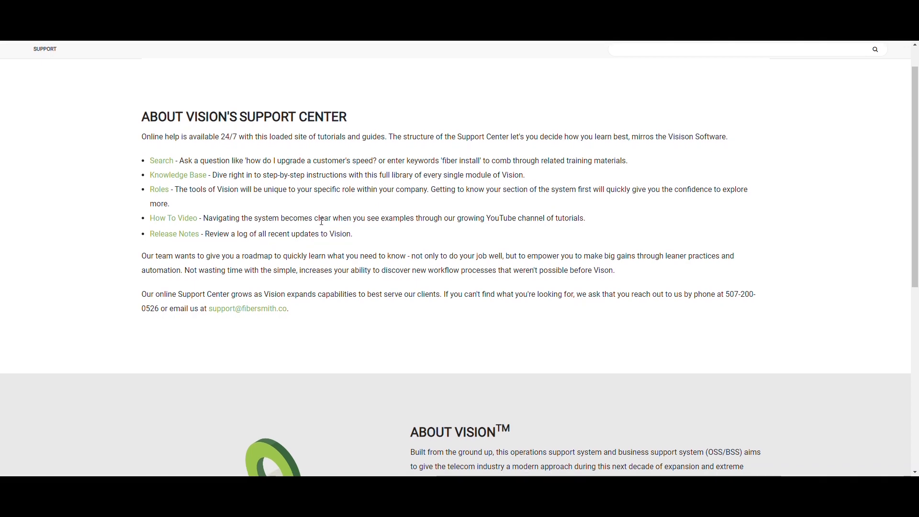
{"action": "scroll", "coordinate": [321, 221], "scroll_direction": "down", "scroll_amount": 2}
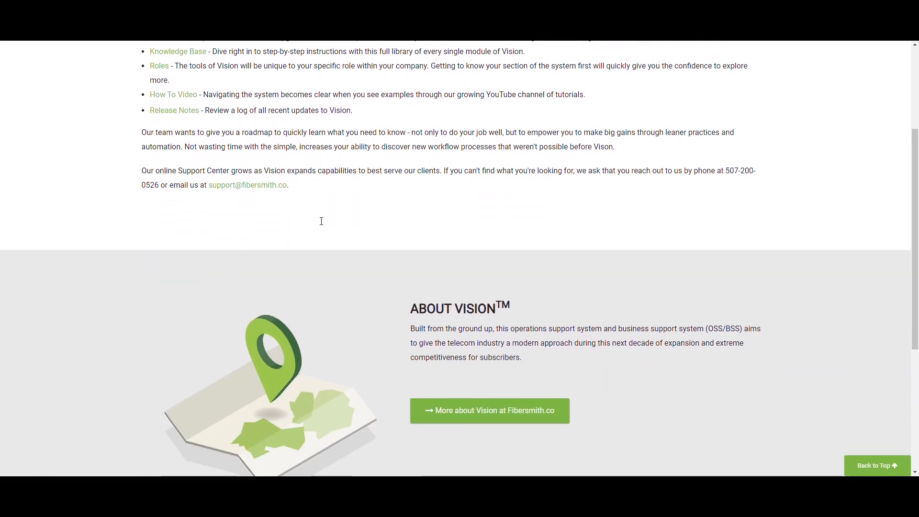